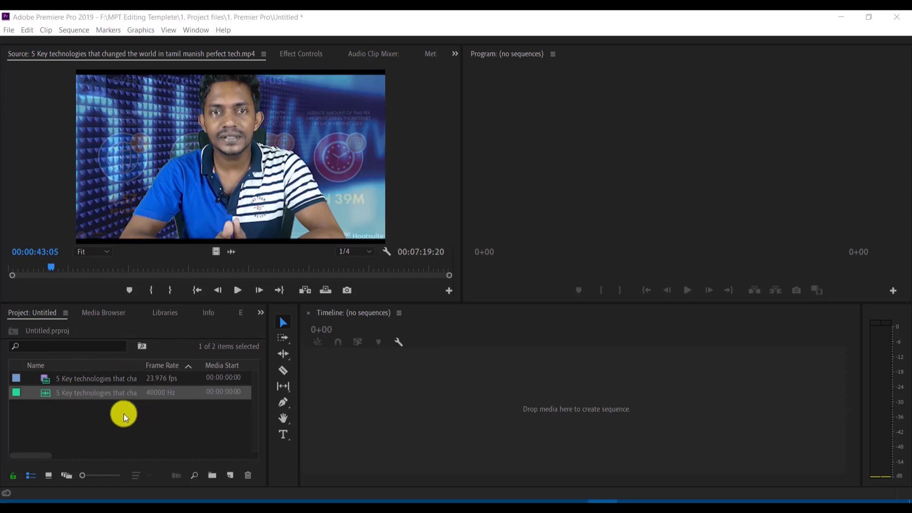
click(84, 380)
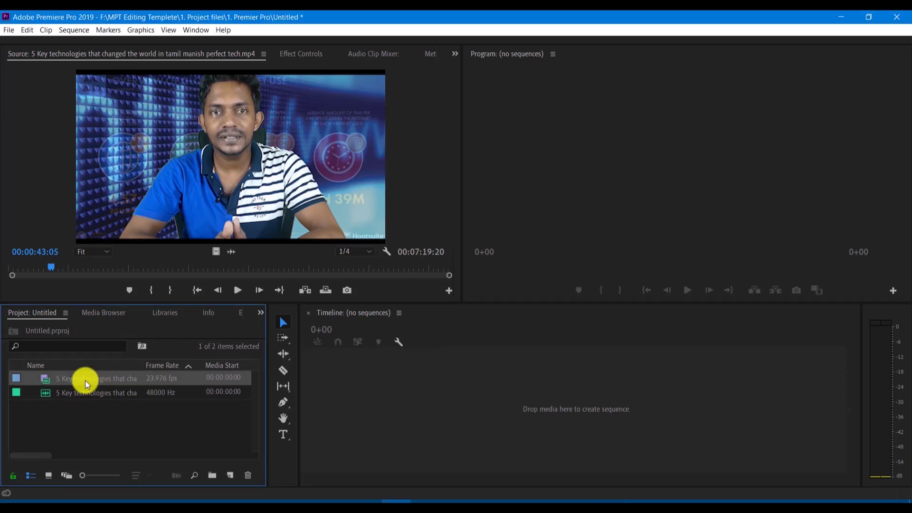
click(106, 395)
double_click(98, 377)
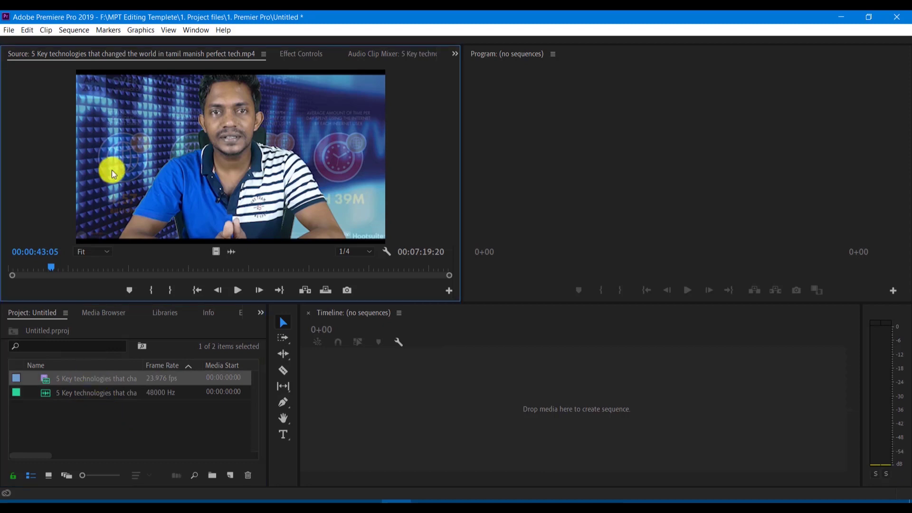
double_click(143, 394)
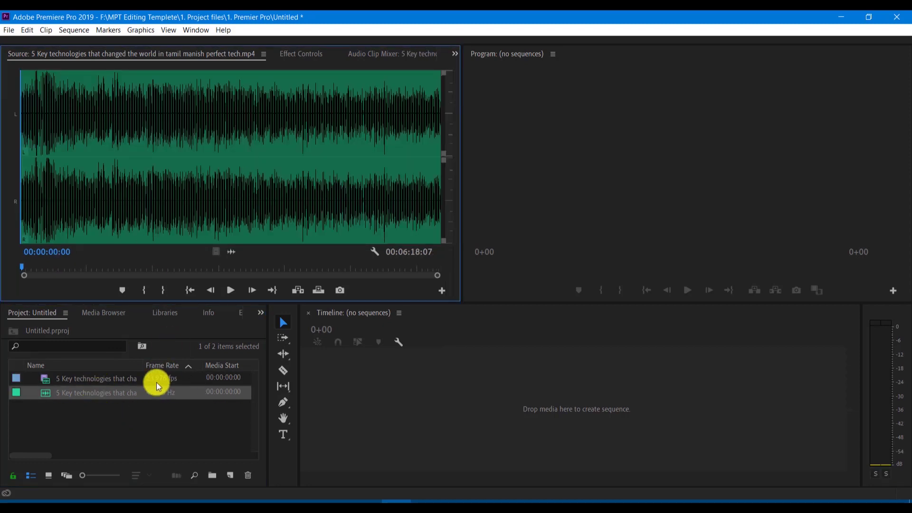
click(157, 382)
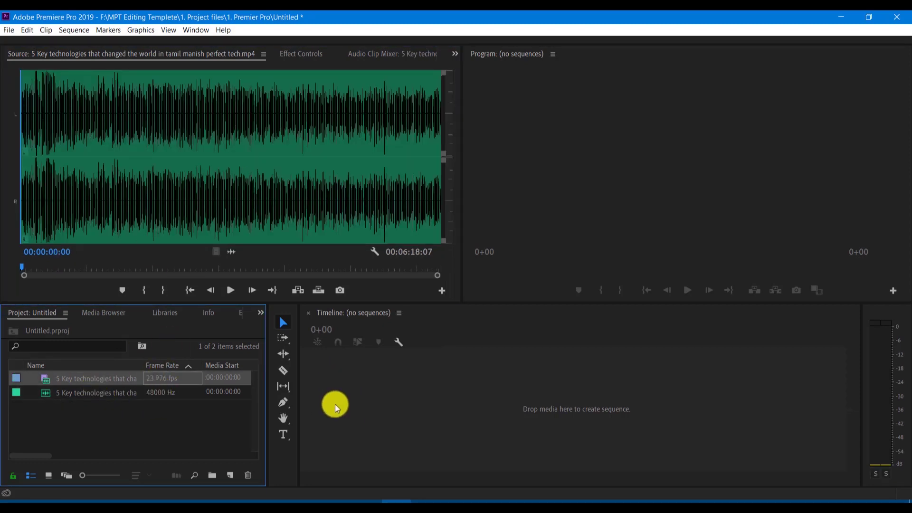
click(115, 392)
click(112, 381)
click(215, 249)
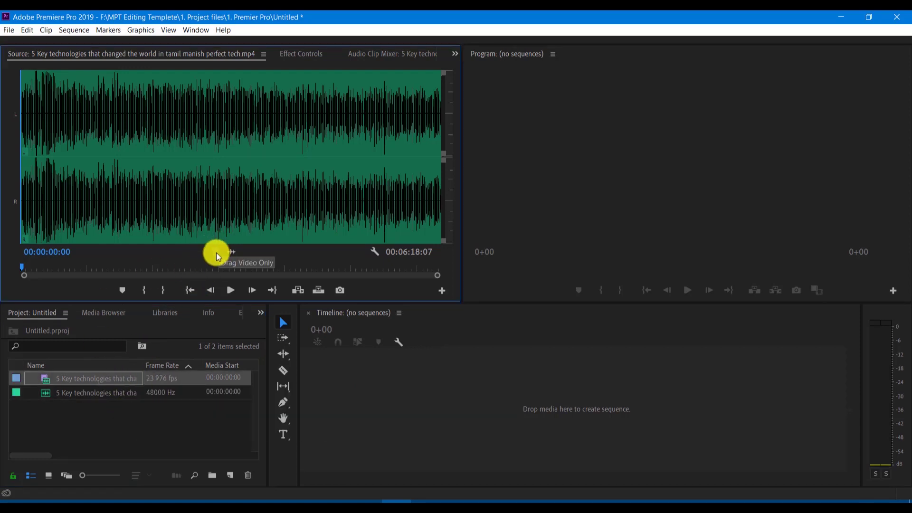
click(132, 392)
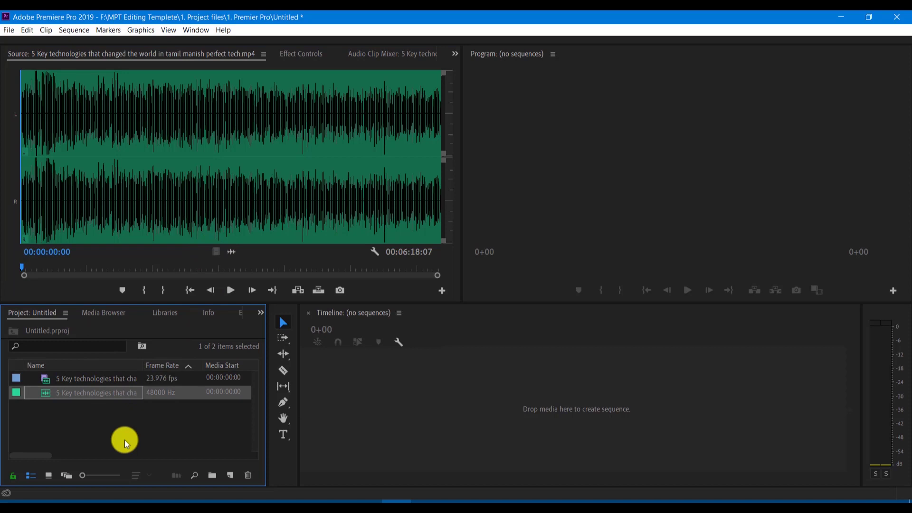
double_click(110, 383)
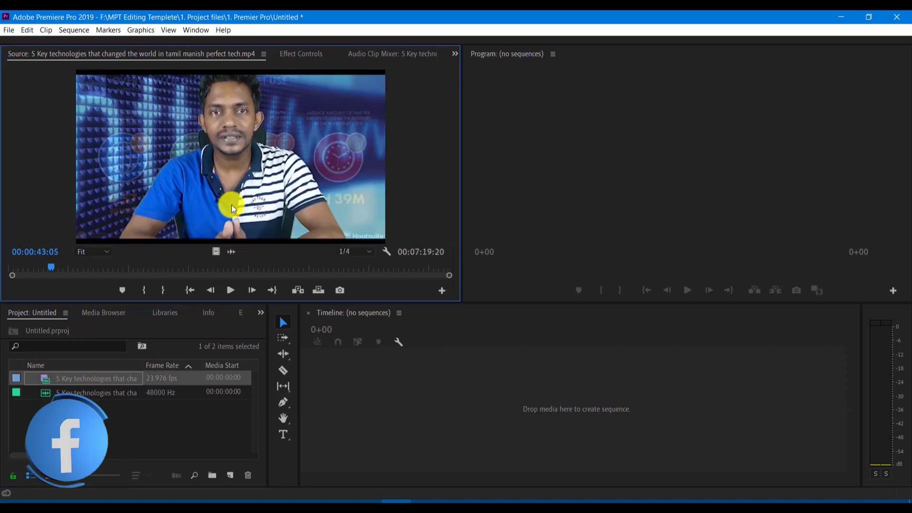
Step: Build a sequence from the camera clip and place the external audio on A2, slightly offset
drag(211, 153, 363, 403)
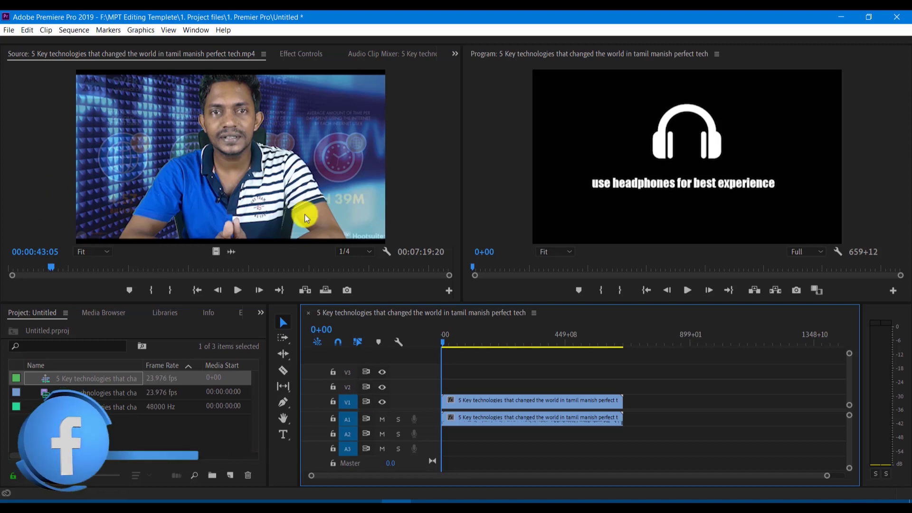
click(142, 410)
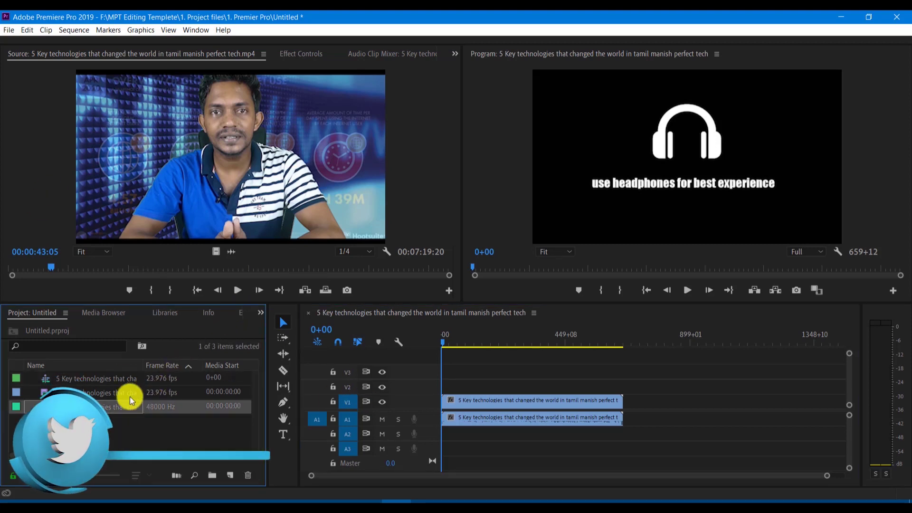
drag(133, 407, 448, 436)
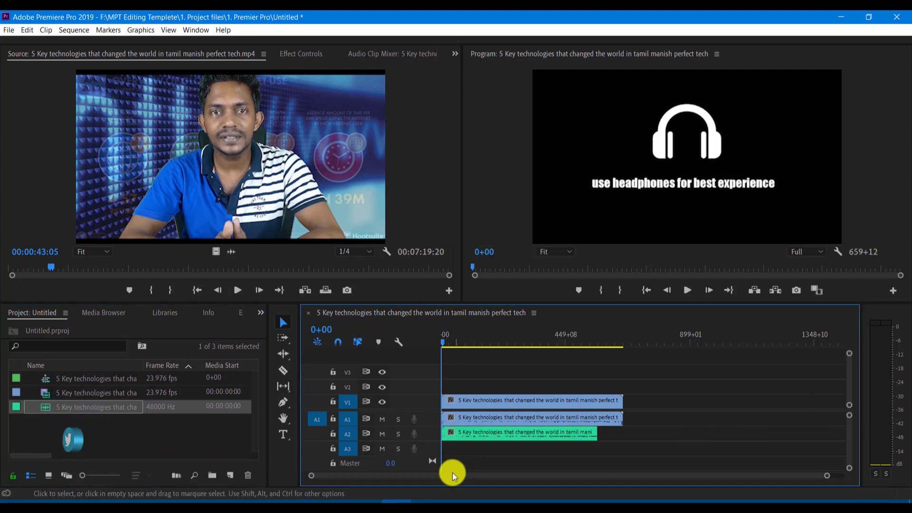
drag(824, 477, 783, 475)
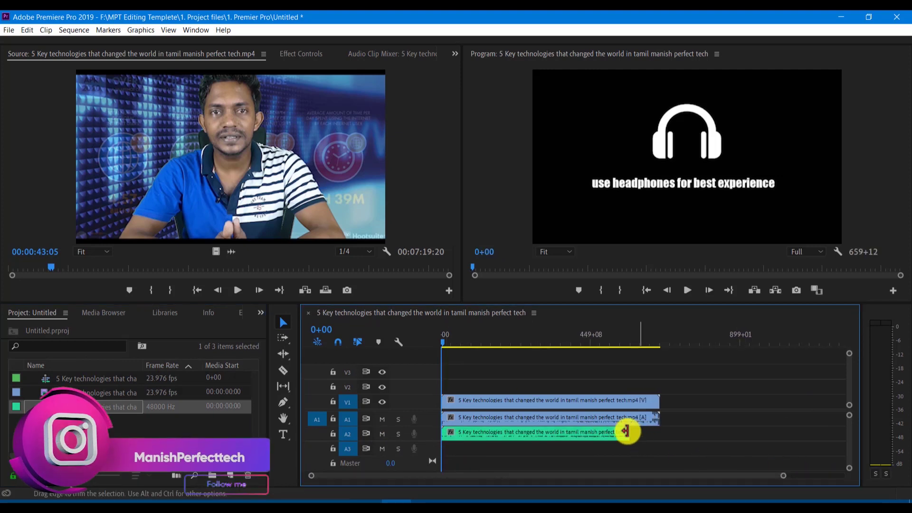
drag(482, 435, 498, 433)
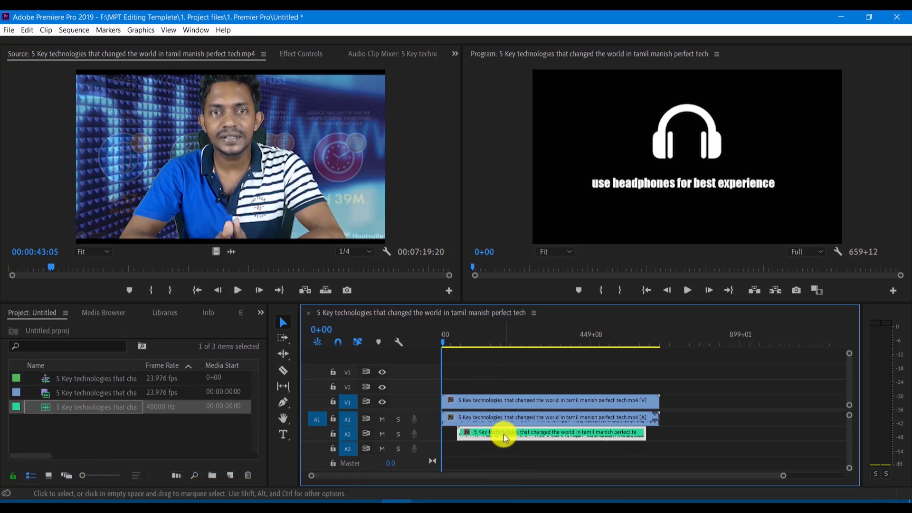
Step: Select the camera video and audio together with the external audio clip
click(492, 415)
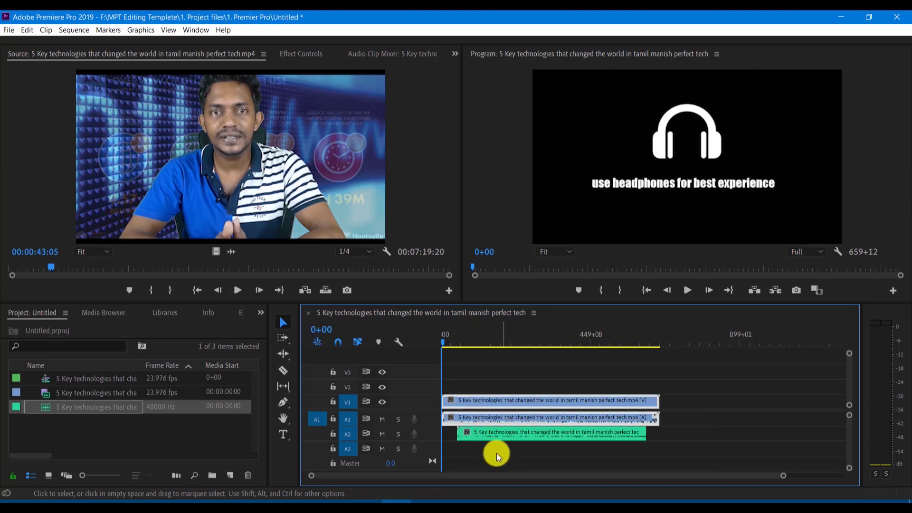
click(492, 438)
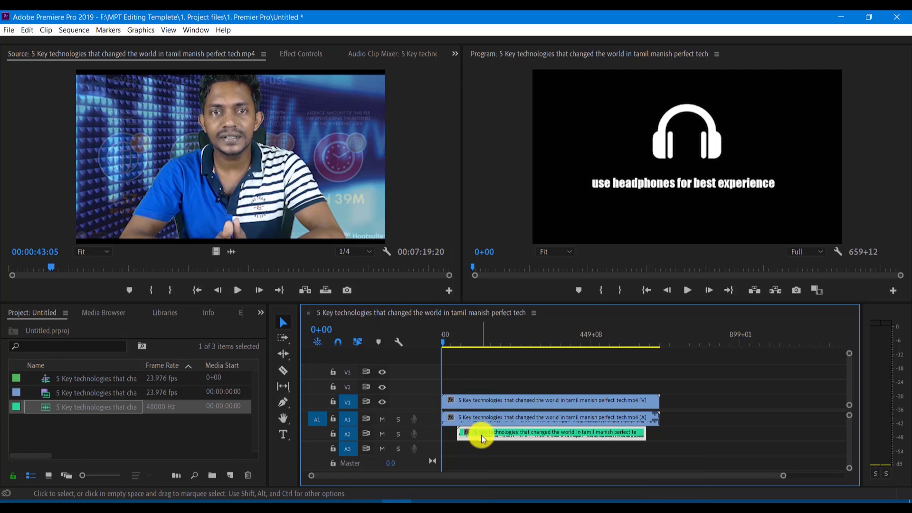
click(460, 418)
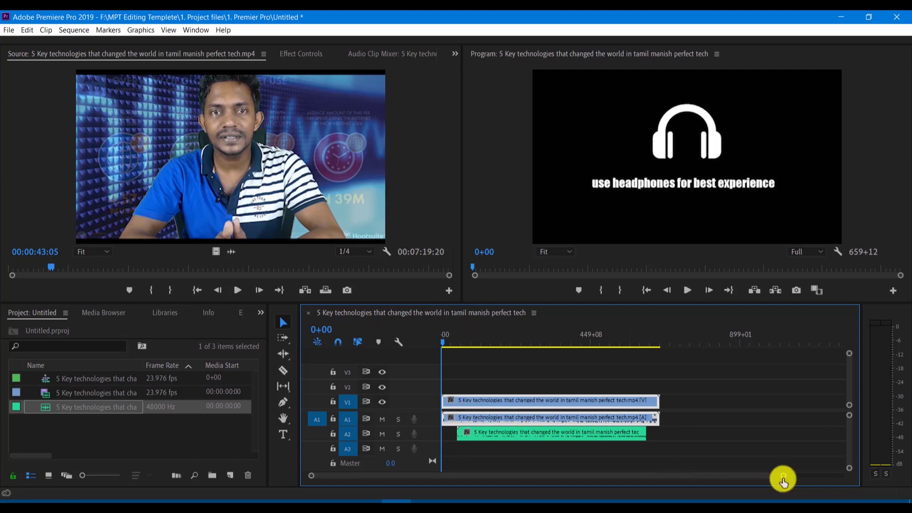
drag(782, 477, 810, 476)
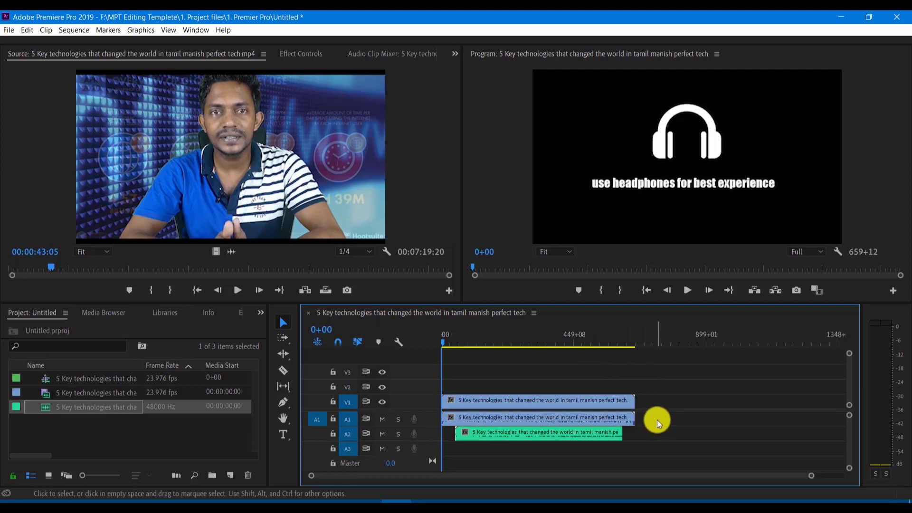
click(549, 418)
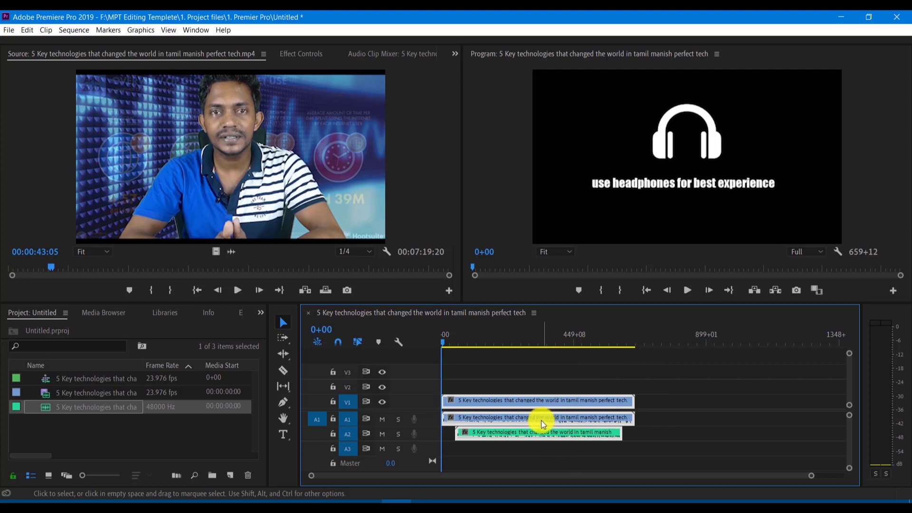
Step: Synchronize the selected clips with Audio, track channel 1, as the sync point
right_click(540, 421)
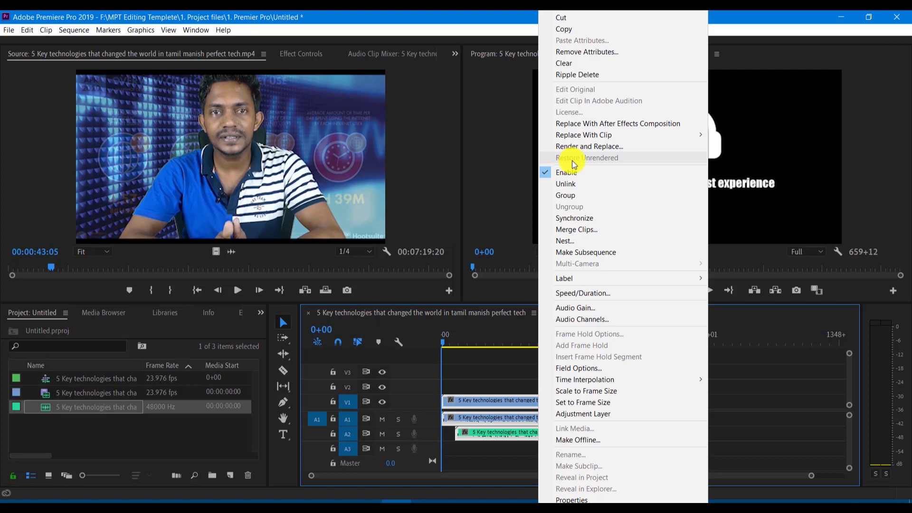
click(593, 217)
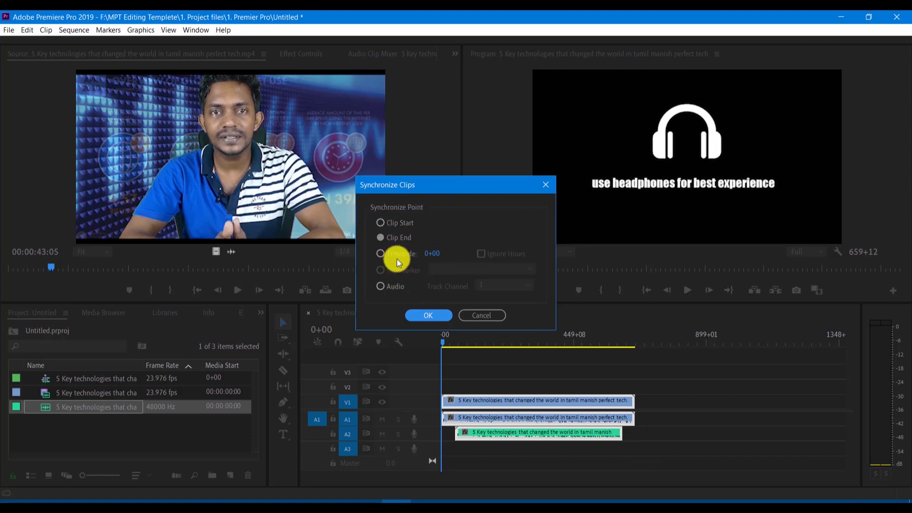
click(380, 286)
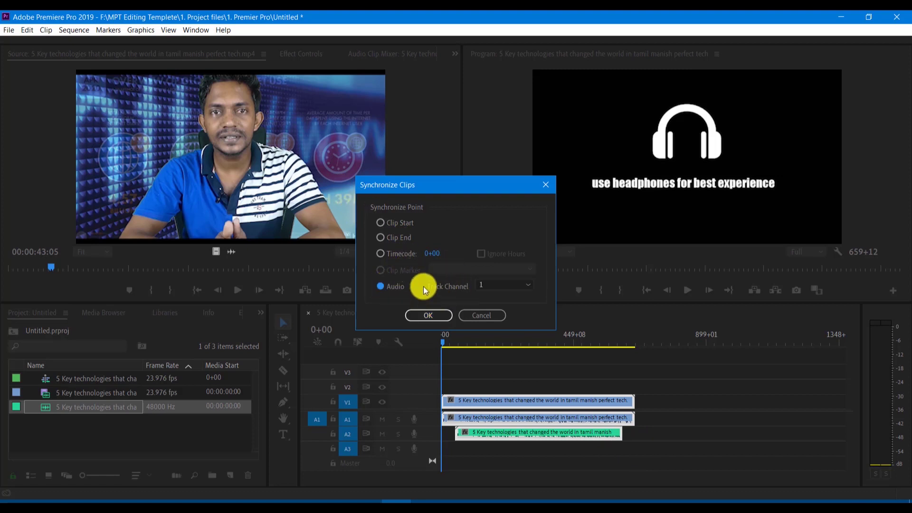
Step: Confirm the audio-based synchronization and adjust the timeline zoom to view the clips
click(429, 315)
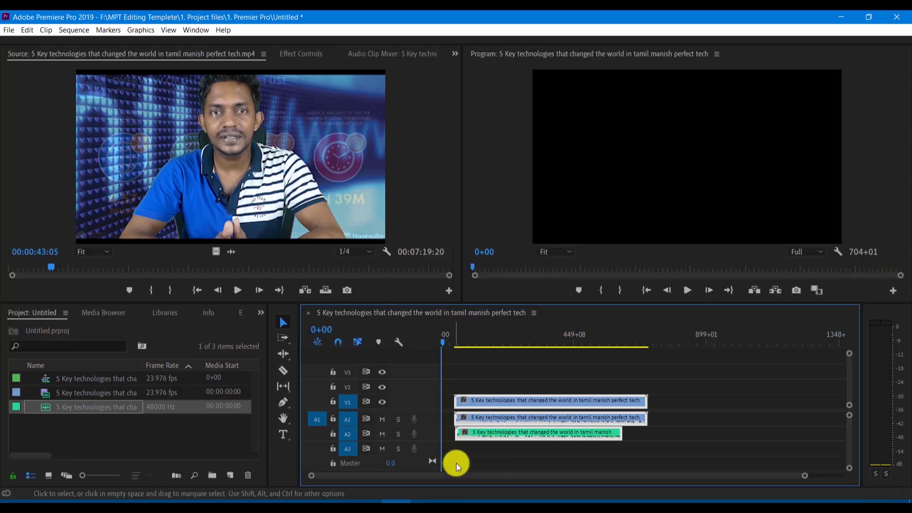
drag(805, 478, 647, 482)
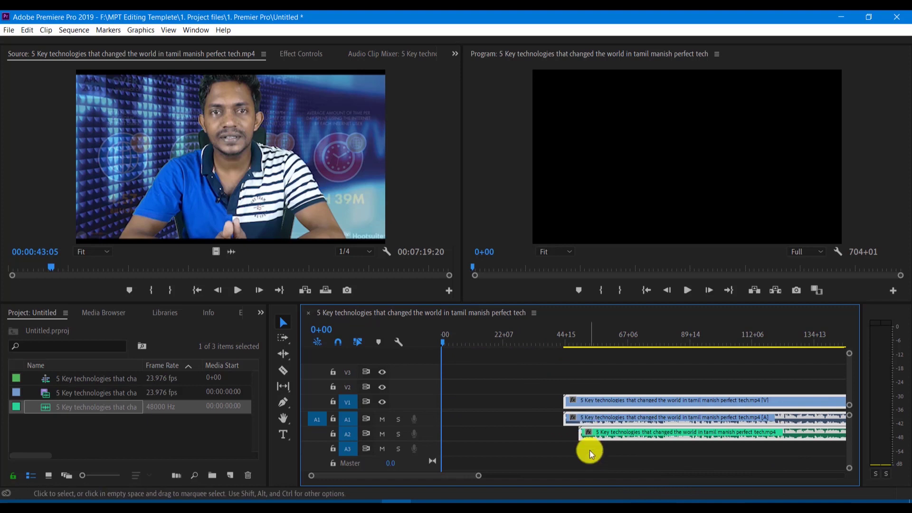
drag(477, 475, 716, 476)
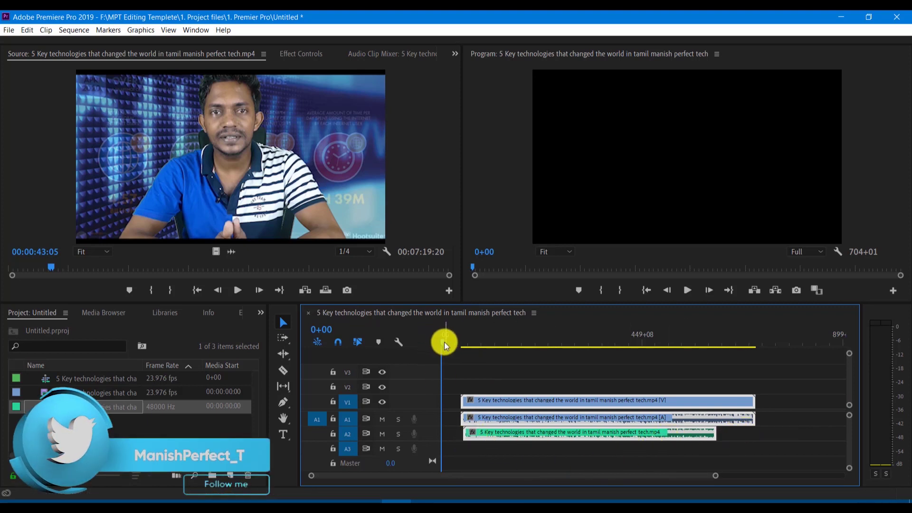
Step: Mute track A2 and play from about 34+08 to hear only the camera audio
drag(443, 343, 458, 347)
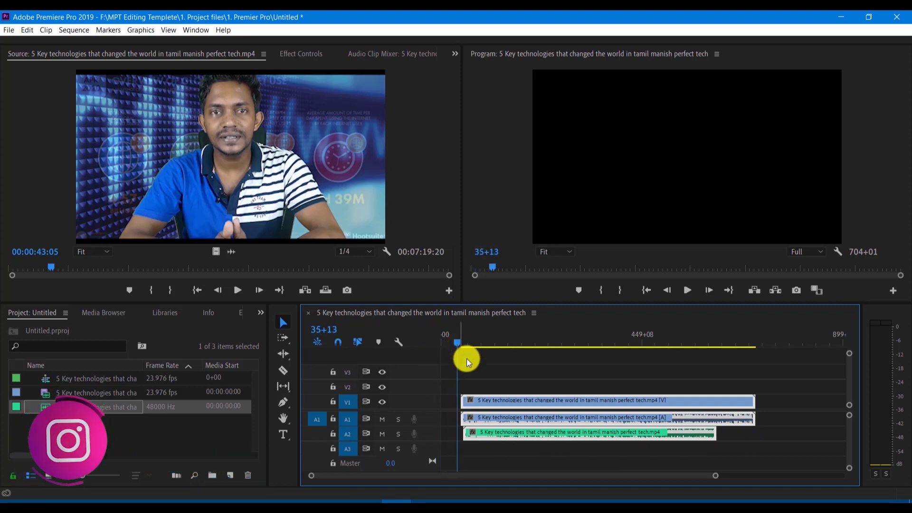
click(382, 434)
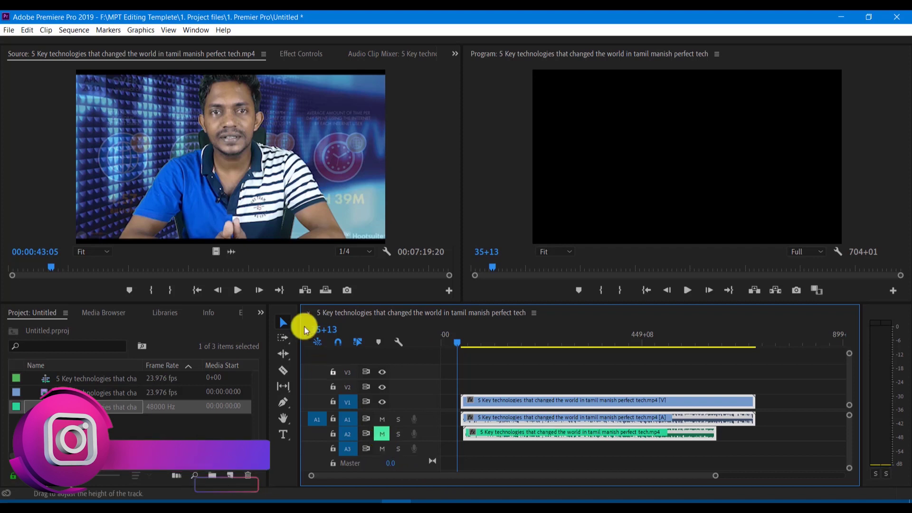
key(space)
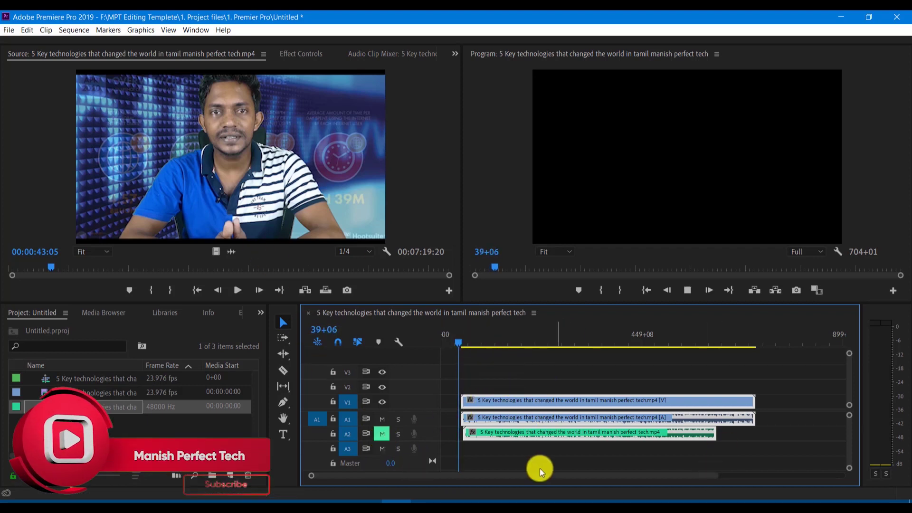
drag(720, 482, 682, 482)
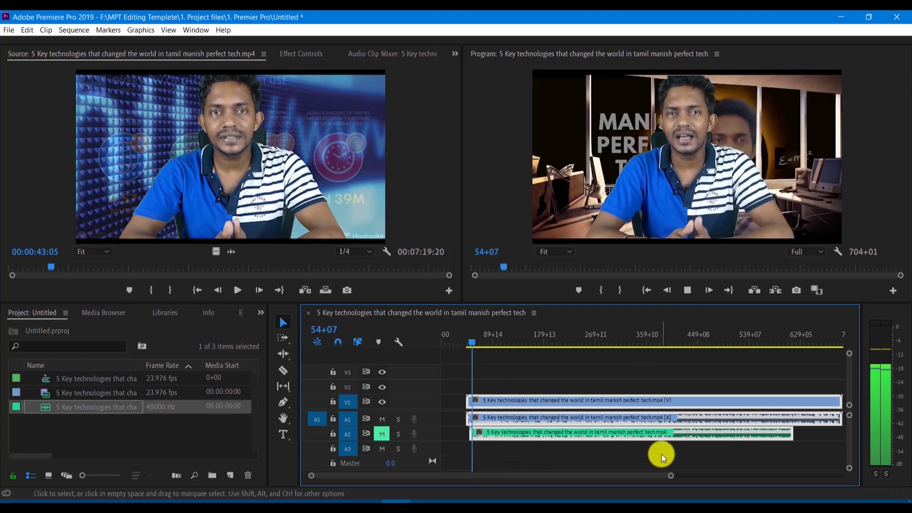
Step: Unmute A2, rewind to about 47+13 and play both tracks together, stopping at 68+04
key(space)
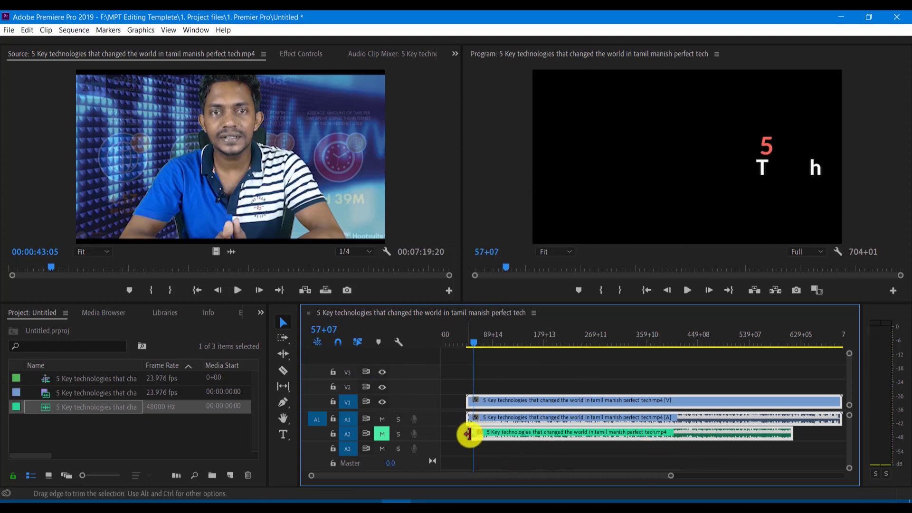
click(383, 435)
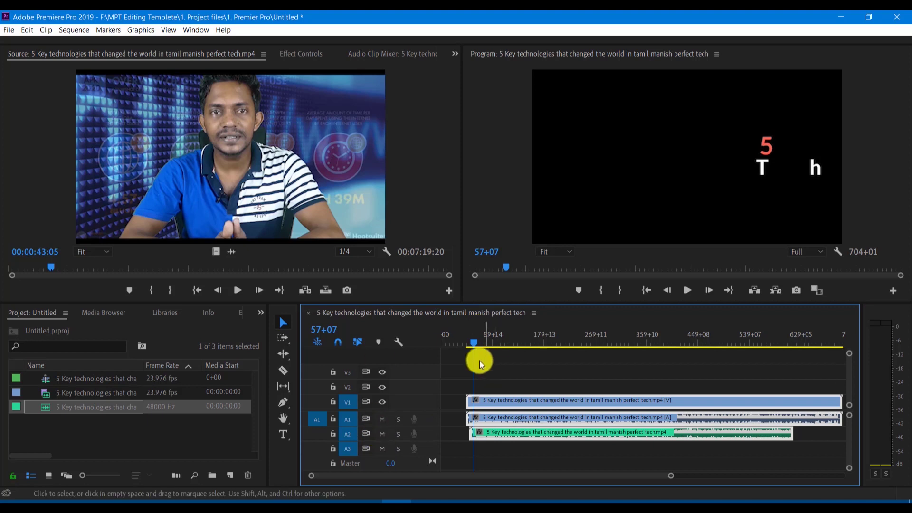
drag(474, 342, 470, 346)
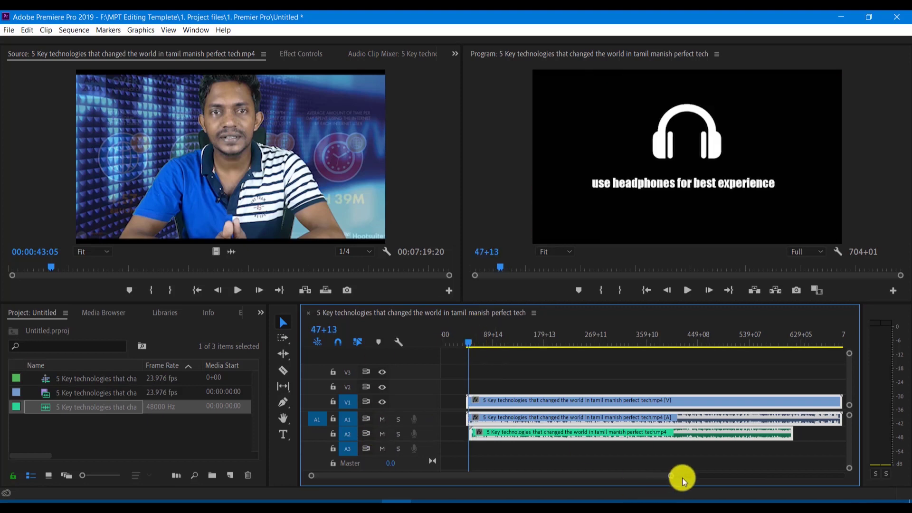
drag(672, 474, 443, 480)
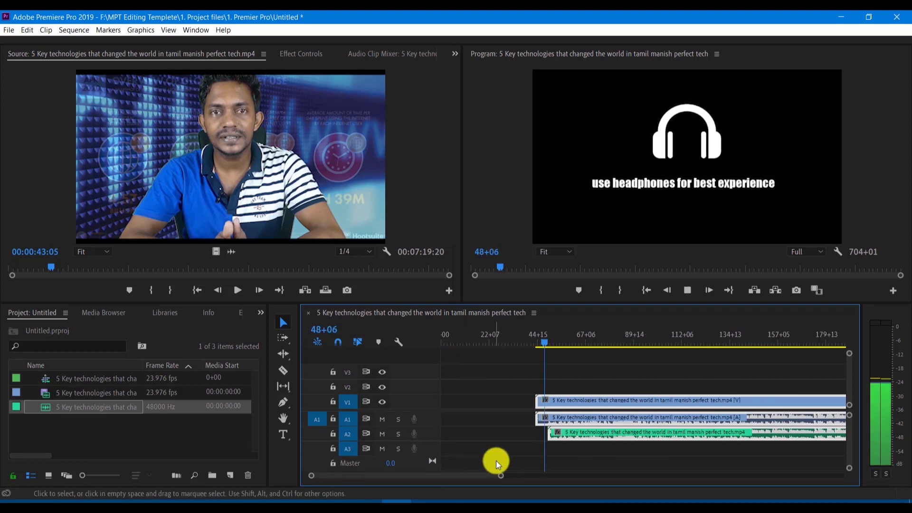
key(space)
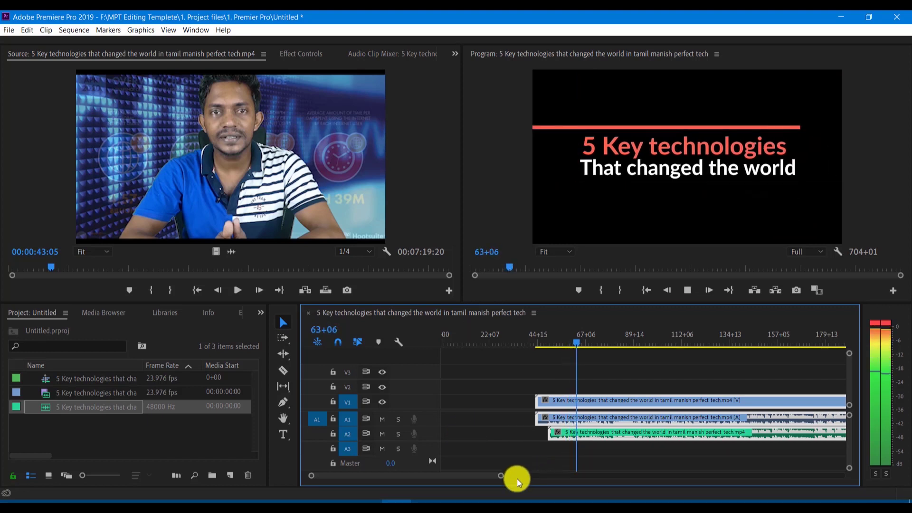
drag(501, 475, 692, 472)
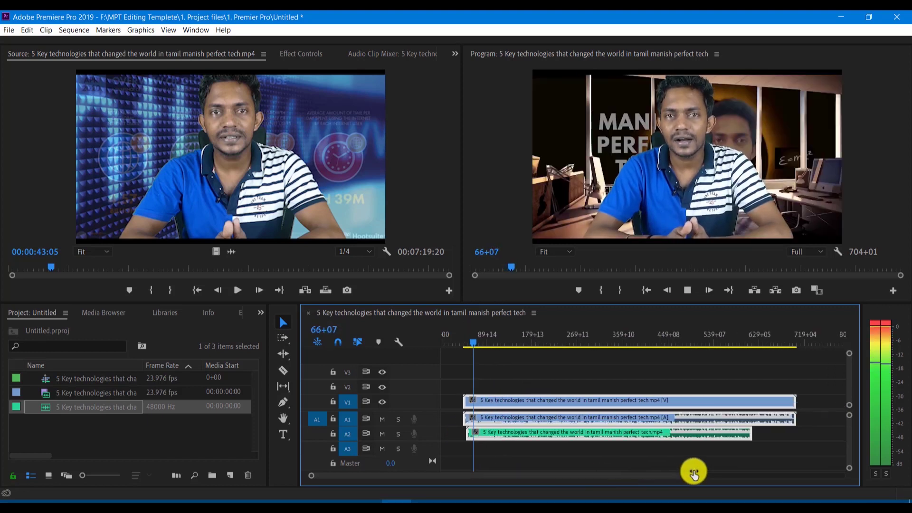
key(space)
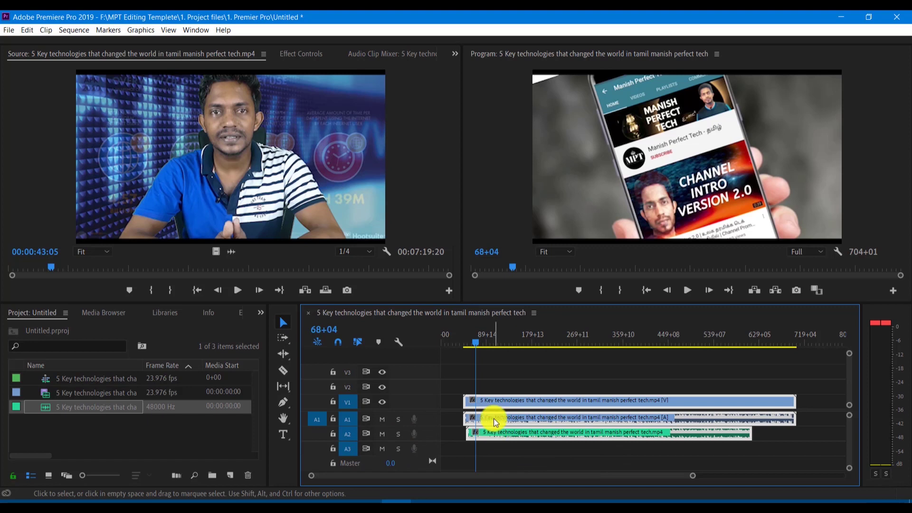
mouse_move(692, 475)
mouse_down()
mouse_move(640, 470)
mouse_move(688, 466)
mouse_up()
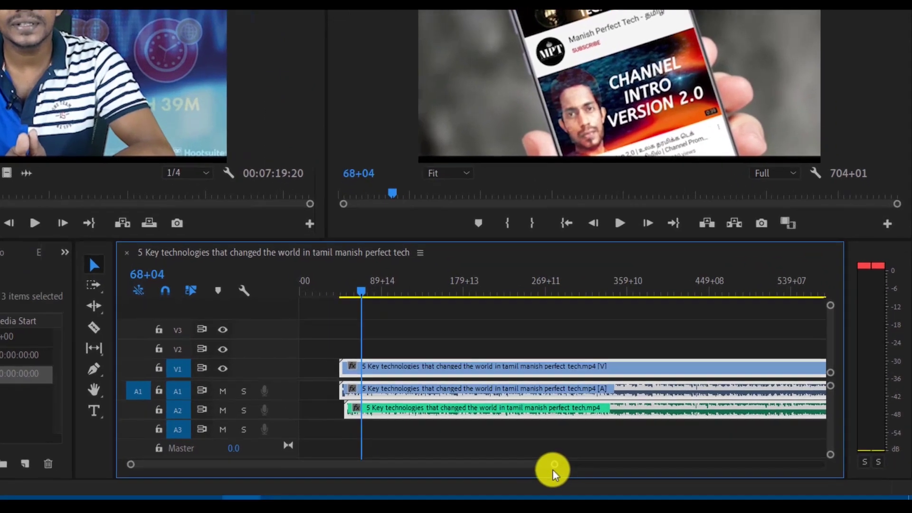
drag(637, 475, 558, 477)
Step: Zoom in to check the A1 and A2 waveforms align, then select only the camera audio on A1
drag(352, 456, 259, 444)
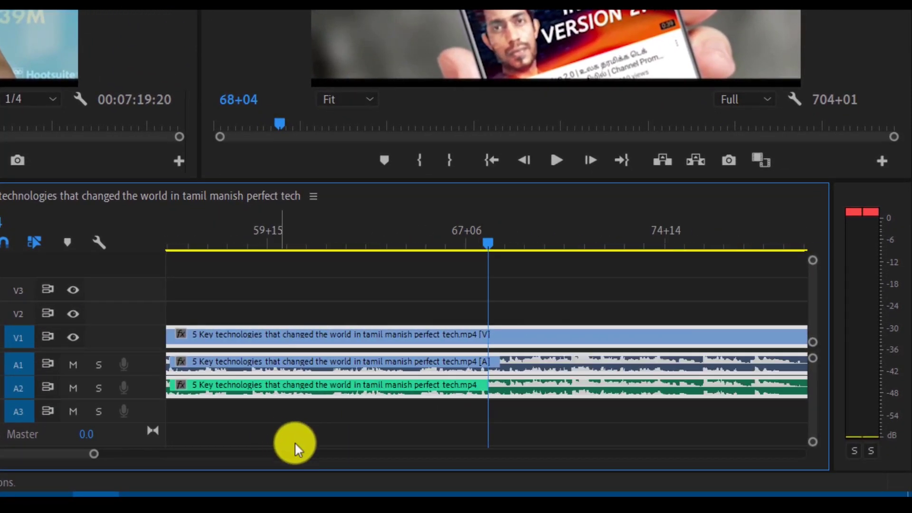
click(577, 413)
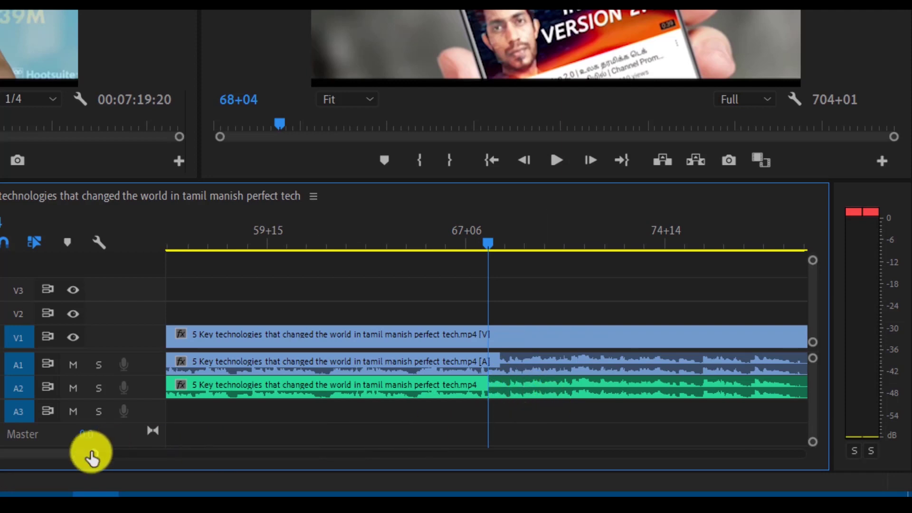
scroll(404, 451, down, 3)
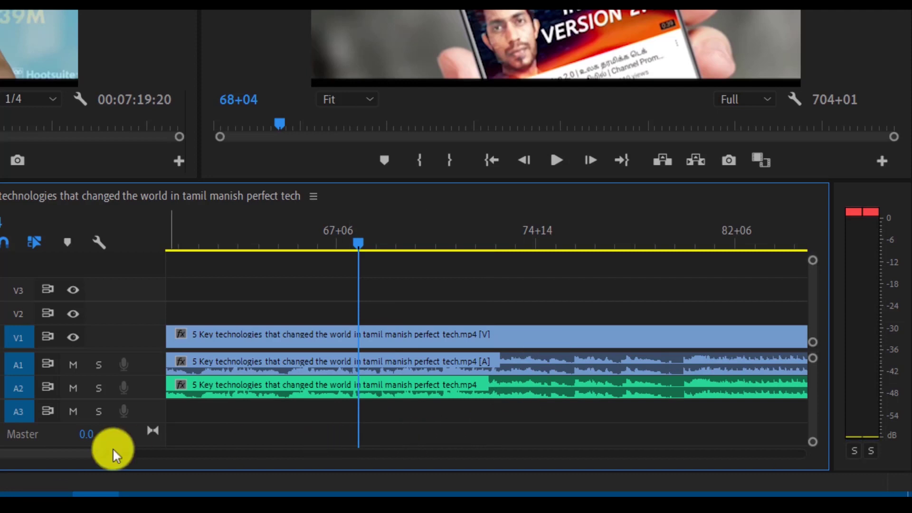
drag(96, 457, 76, 455)
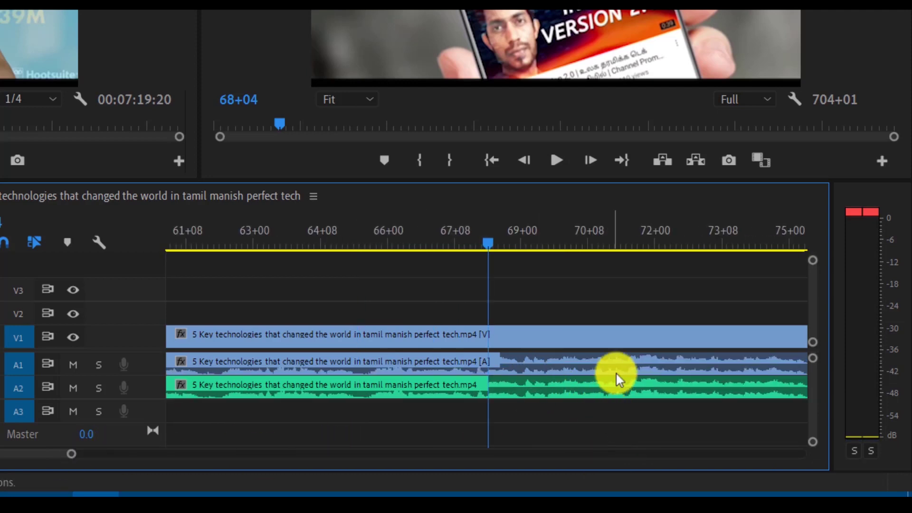
drag(31, 453, 41, 452)
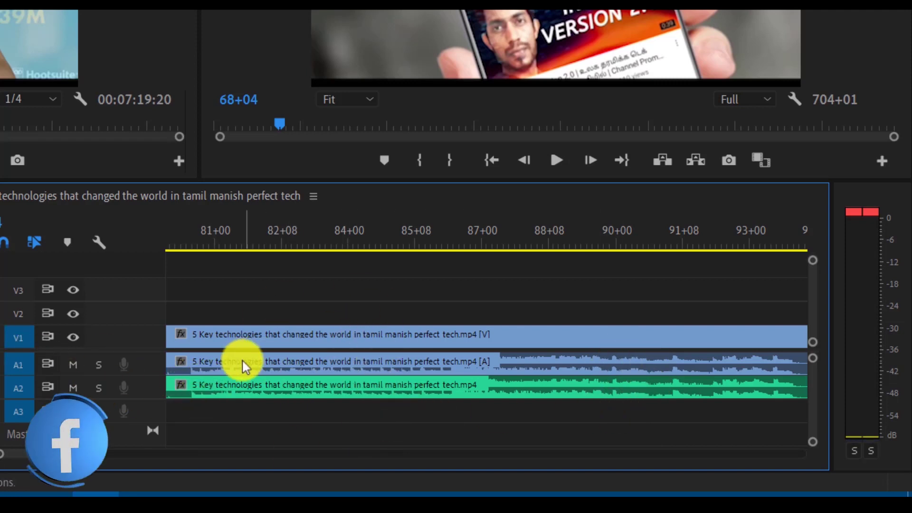
click(206, 364)
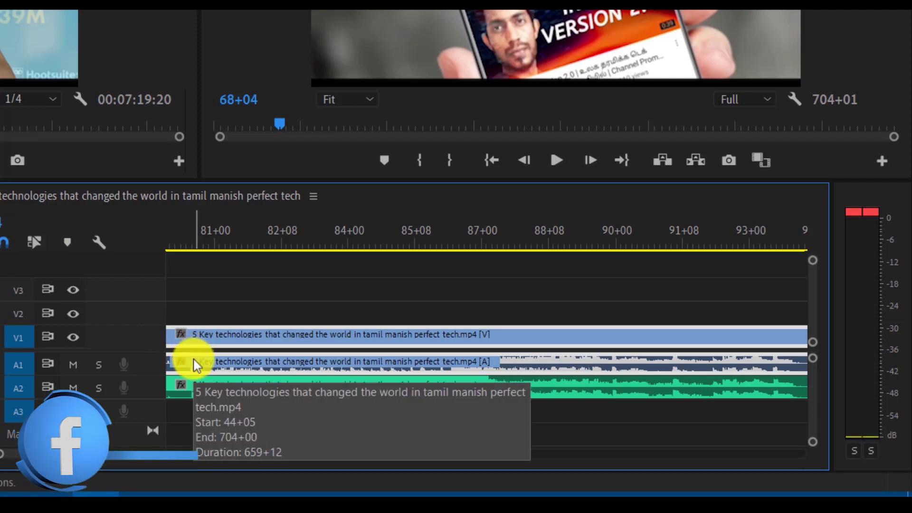
alt+click(249, 363)
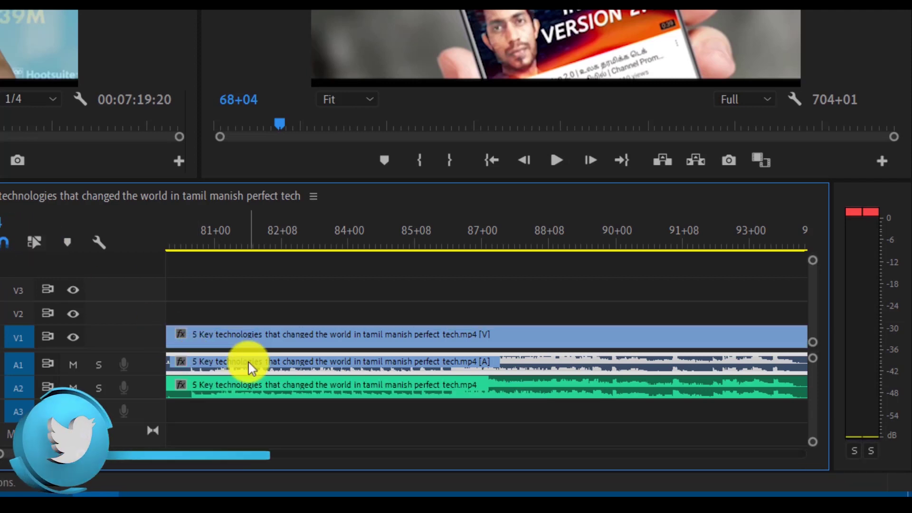
Step: Delete the A1 camera audio and replay from about 47 with only the external audio
key(Delete)
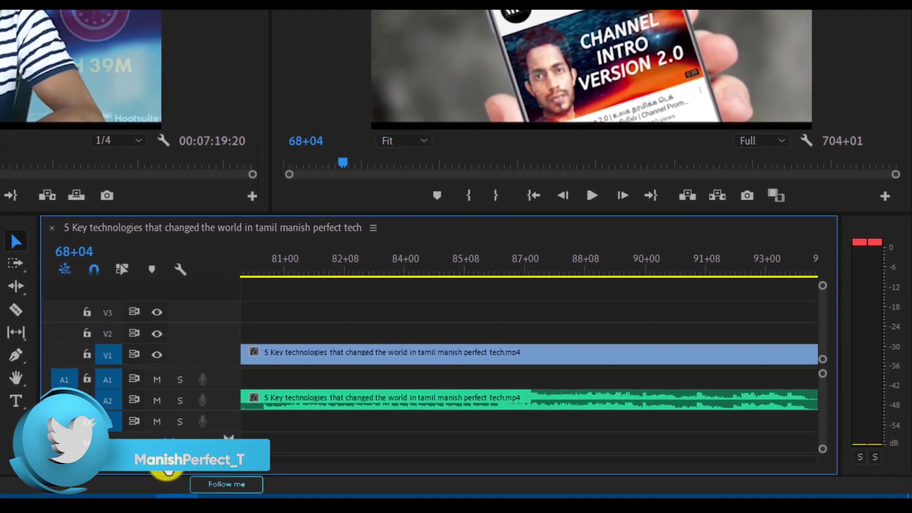
drag(166, 470, 251, 456)
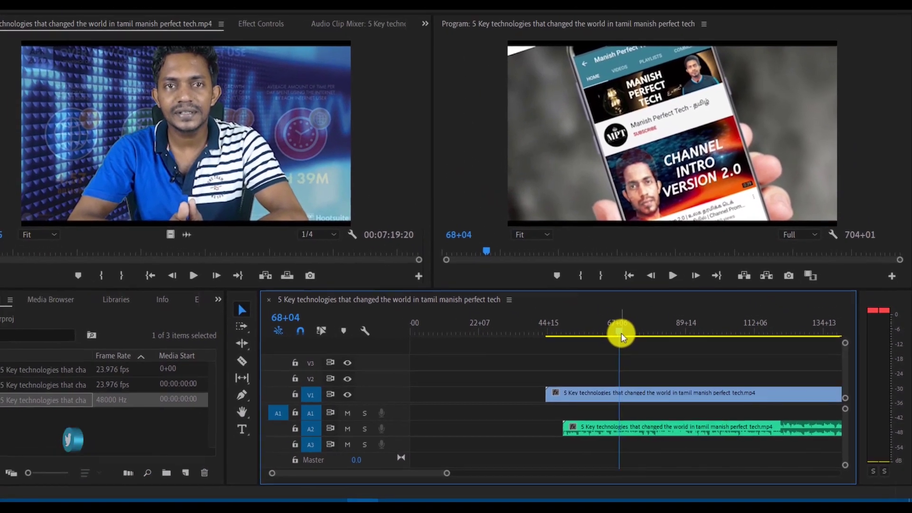
drag(502, 259, 444, 298)
drag(580, 354, 575, 361)
key(space)
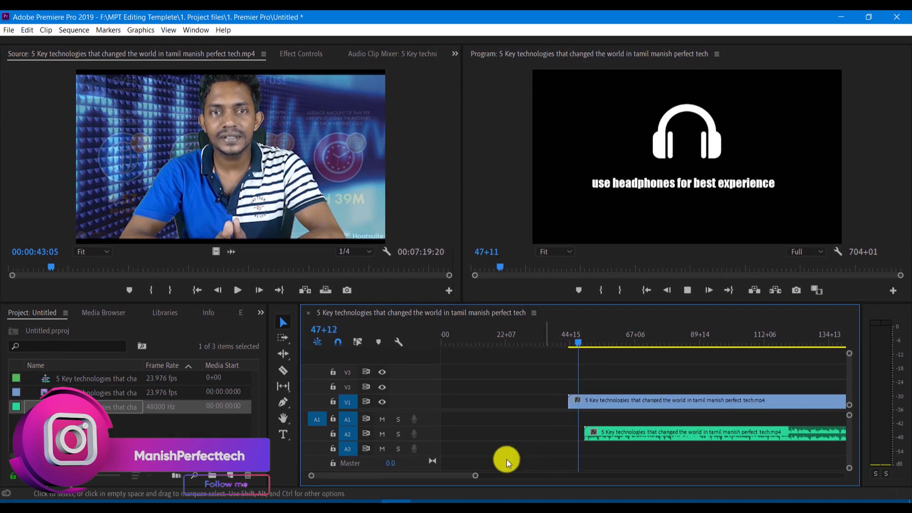
drag(475, 476, 537, 475)
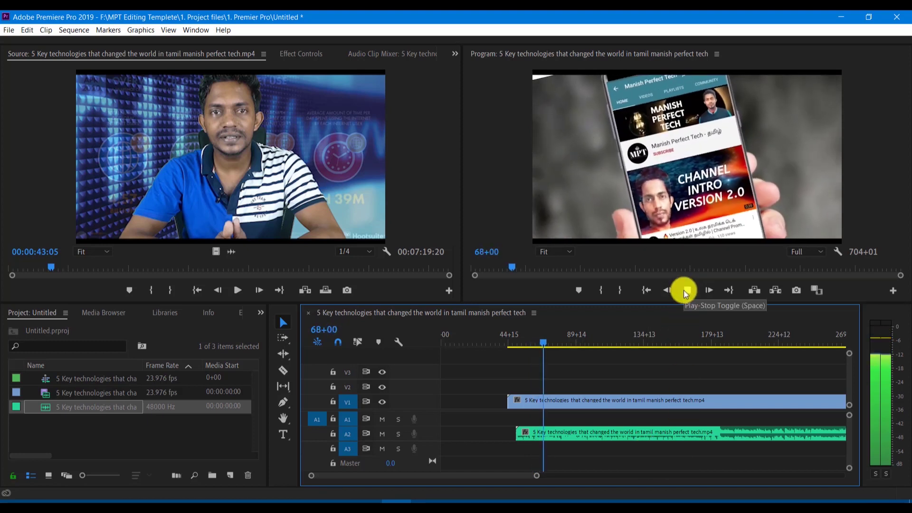
key(space)
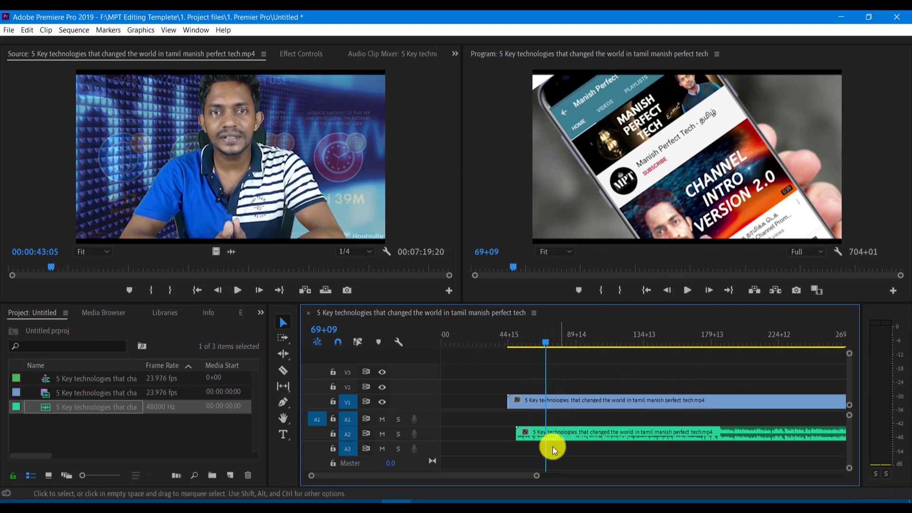
drag(537, 477, 722, 476)
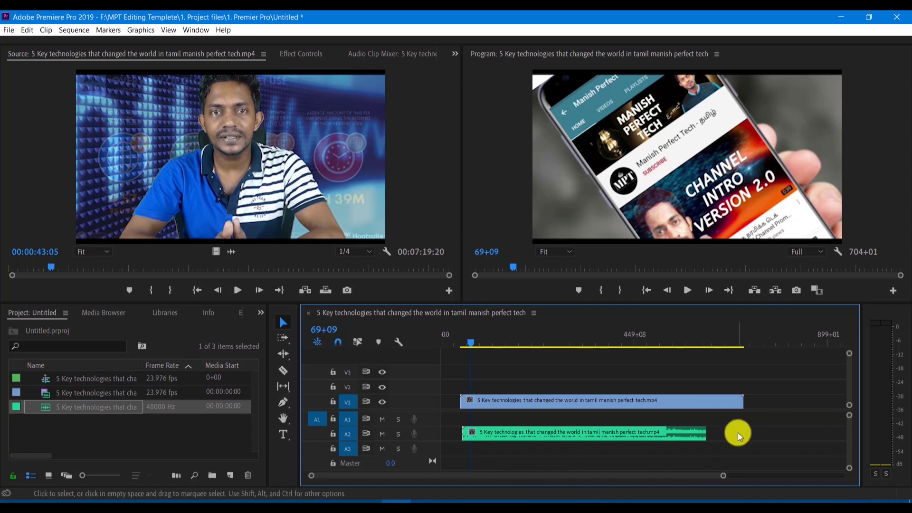